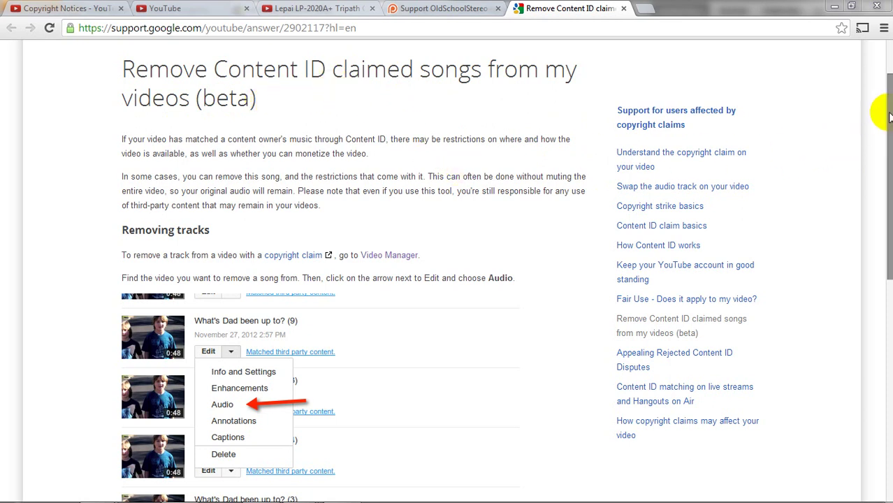
Read the help article on removing Content ID claimed songs from videos.
mouse_move(889, 119)
left_mouse_down()
mouse_move(888, 142)
mouse_move(889, 107)
left_mouse_up()
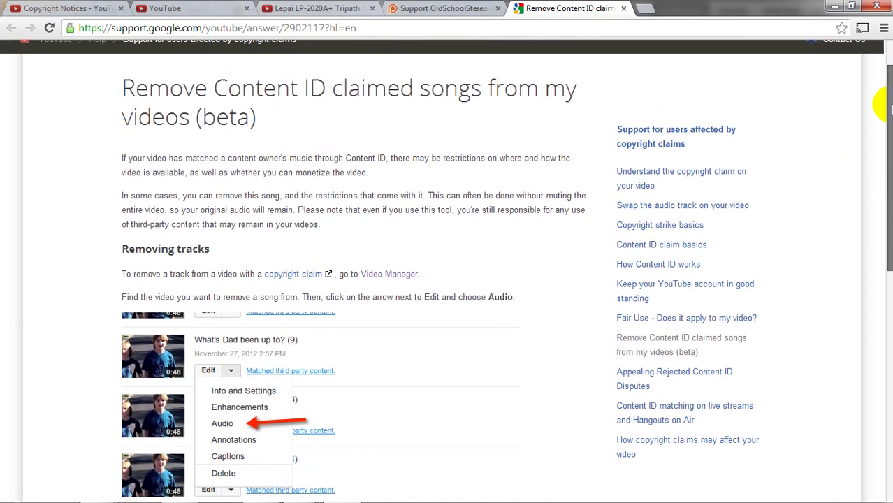
left_click_drag(890, 109, 890, 122)
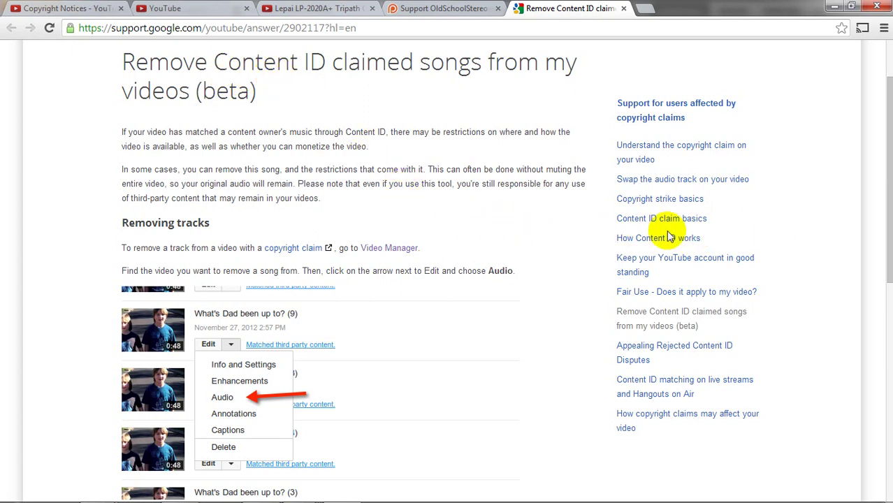
left_click_drag(885, 118, 885, 82)
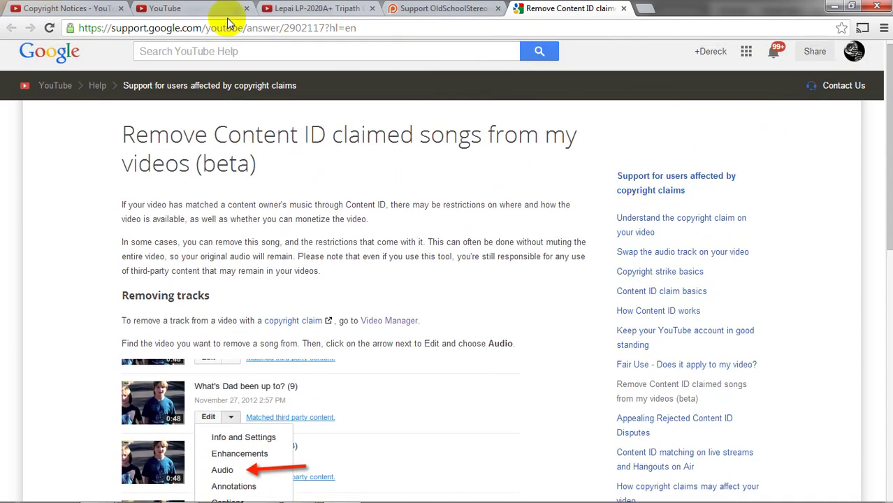
Open the matched third party content notice for the Vintage Fosgate Frequency Energizer Demo video from the Copyright Notices list.
left_click(104, 9)
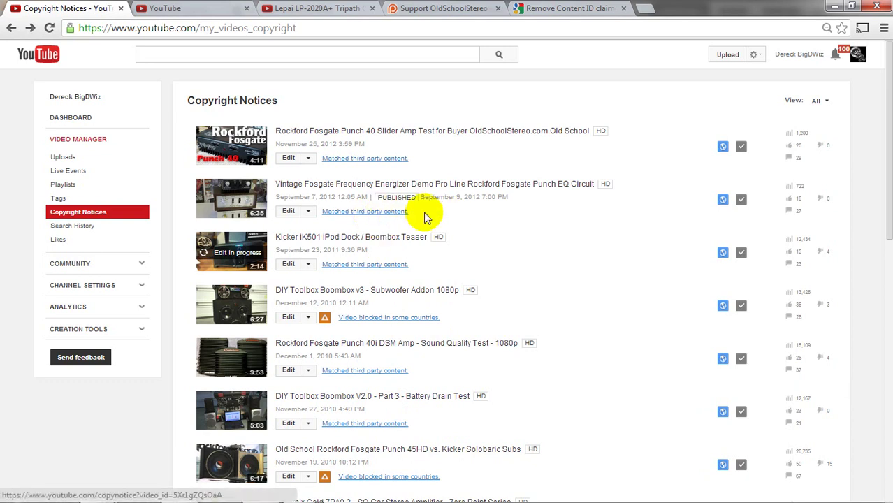
left_click(371, 211)
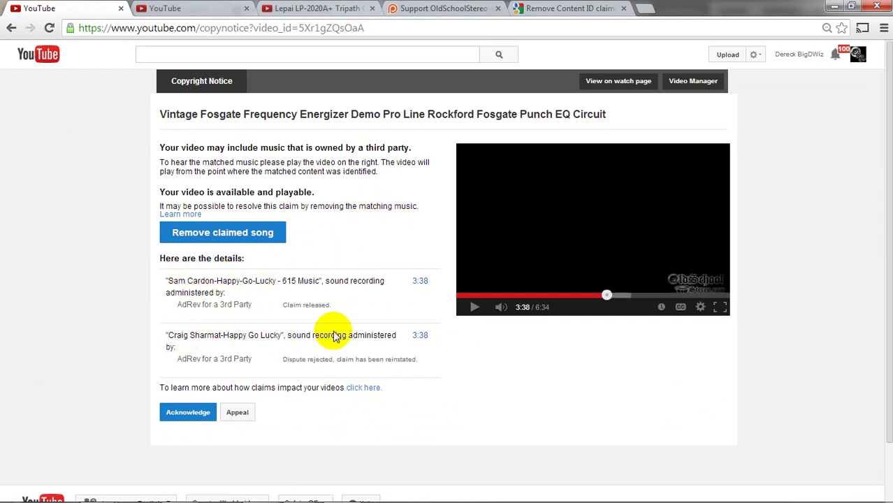
left_click(195, 11)
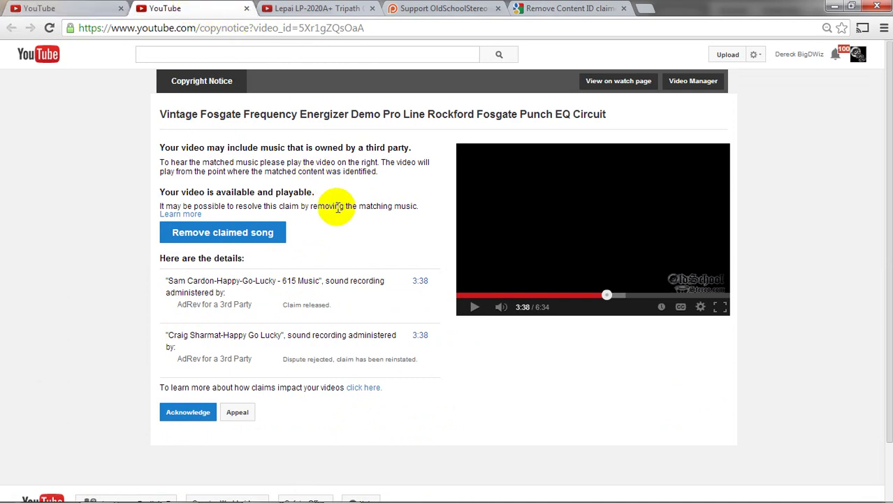
Start removing the claimed song from the Vintage Fosgate video and pause the preview in its audio editor.
left_click(236, 239)
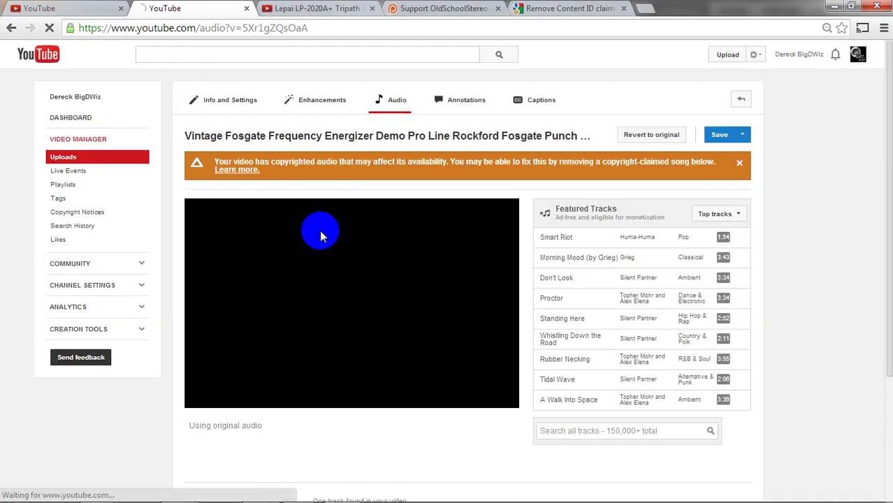
left_click(465, 222)
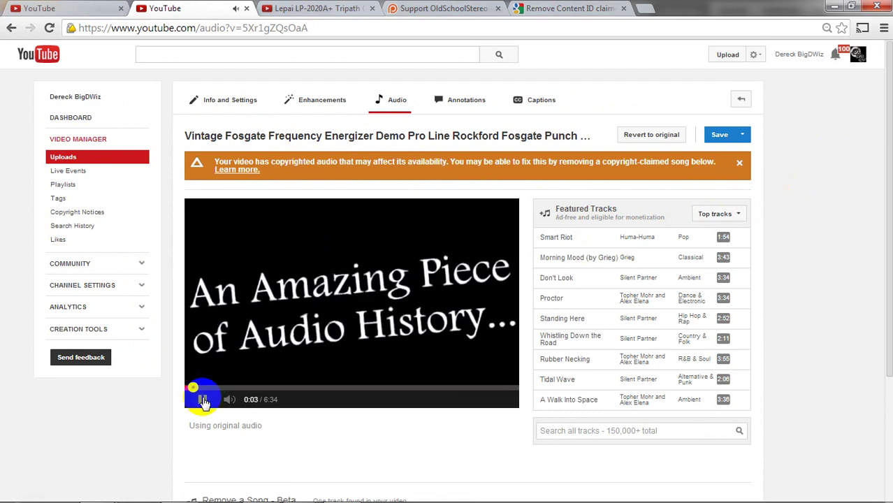
left_click(395, 226)
scroll(877, 193, "down", 3)
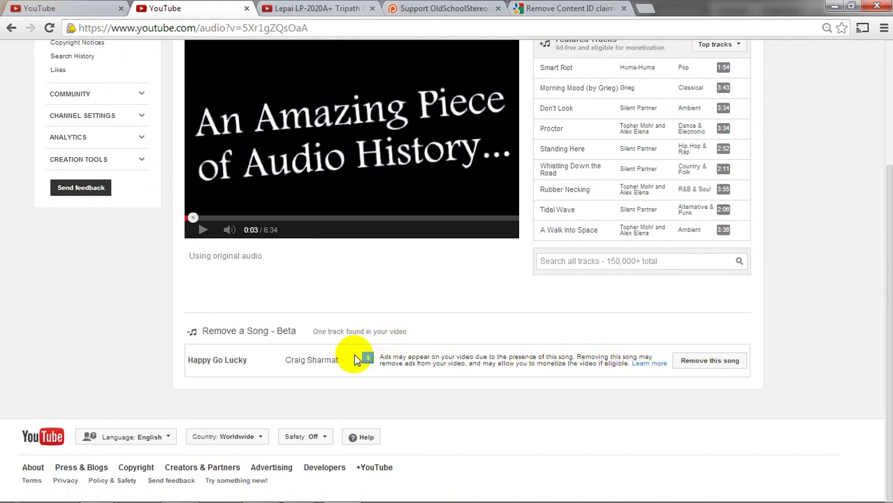
Remove the song Happy Go Lucky, save the video with the change confirmed, and pause its playback.
left_click(708, 362)
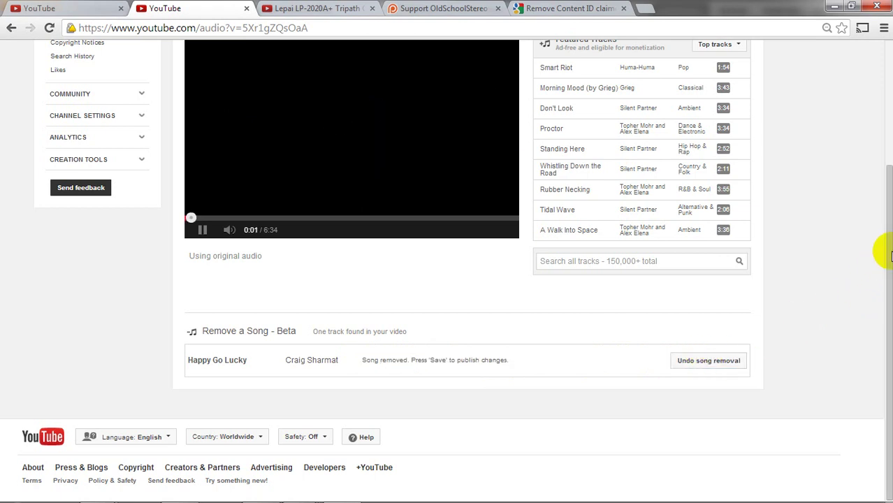
left_click_drag(884, 255, 883, 195)
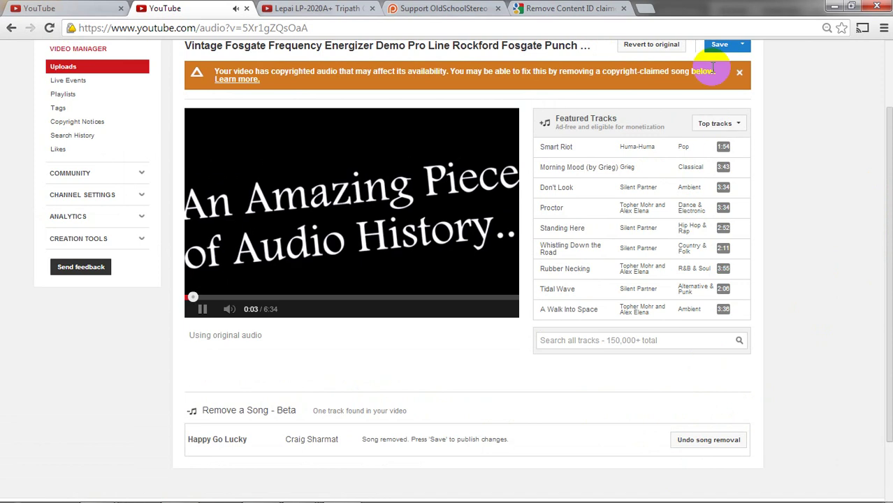
left_click(718, 46)
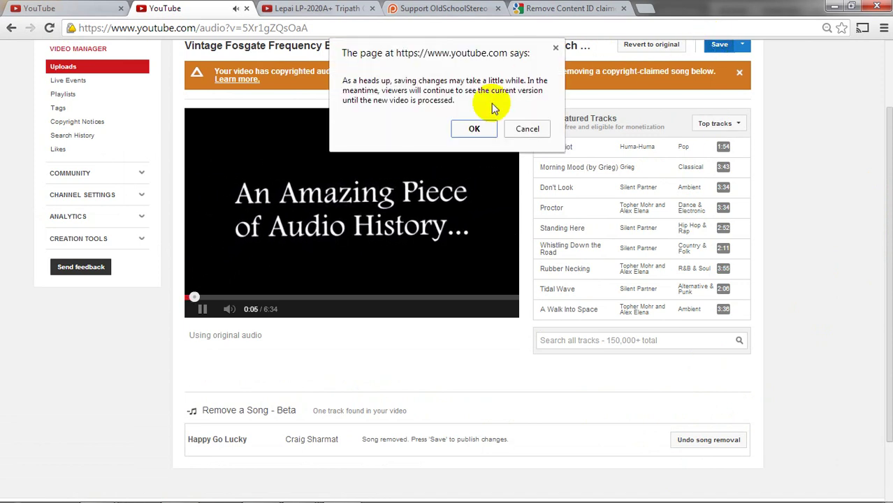
left_click(475, 130)
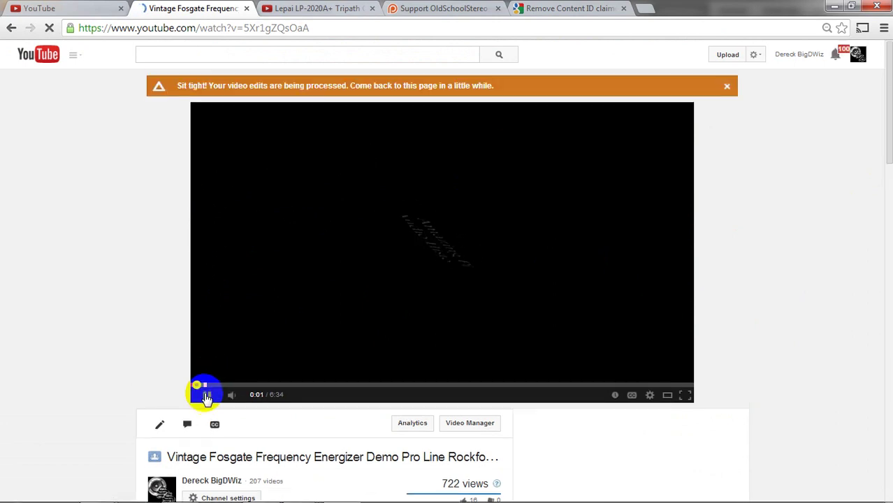
left_click(207, 396)
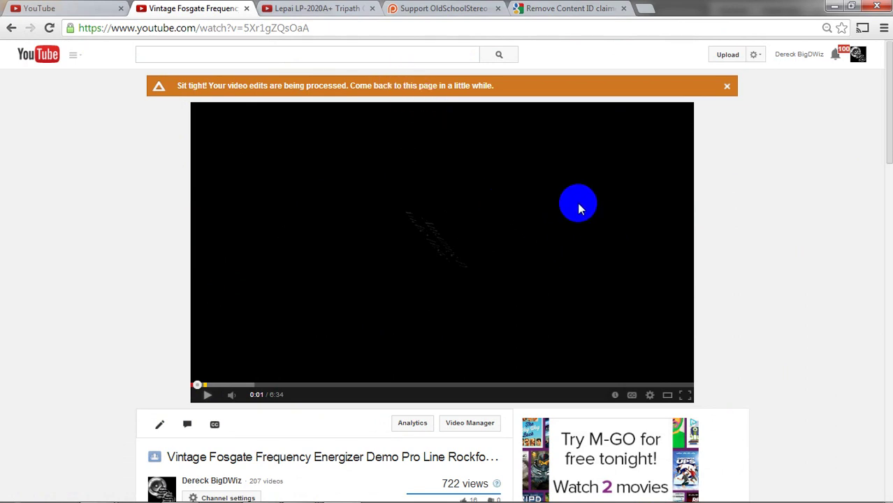
Play a portion of the Lepai LP-2020A+ mini amplifier video to hear its audio, and pause it.
left_click(320, 7)
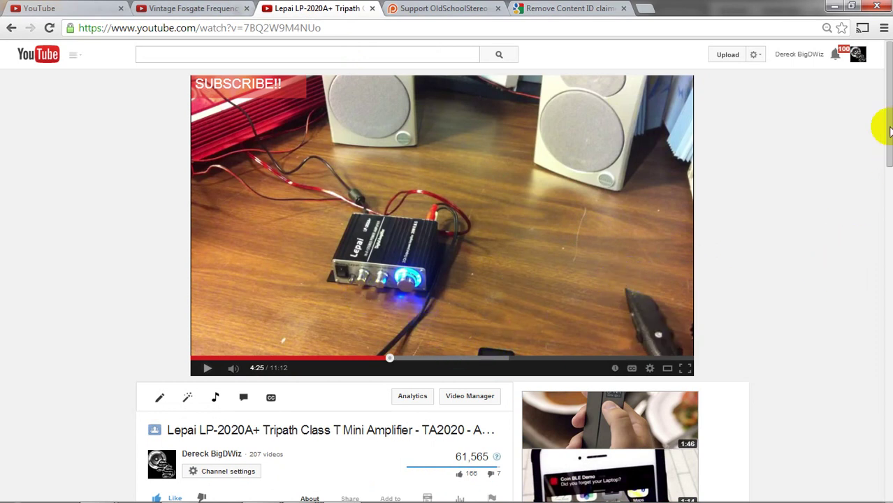
left_click_drag(887, 120, 882, 173)
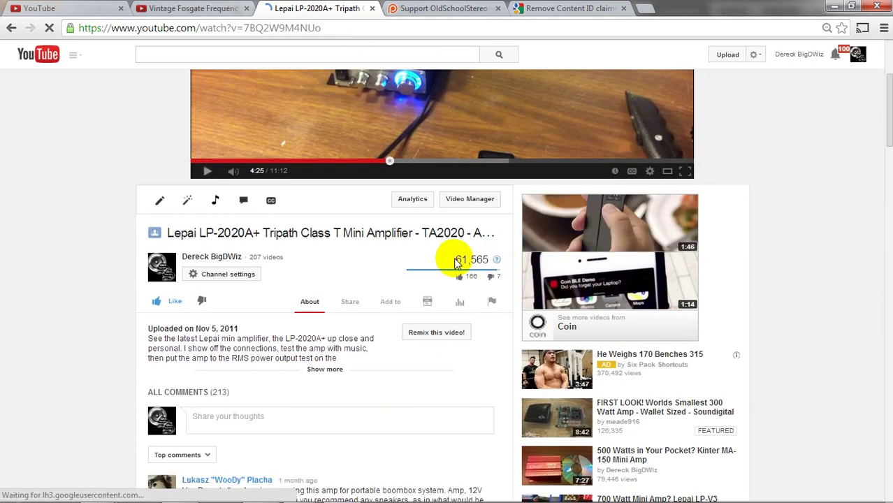
scroll(889, 112, "up", 2)
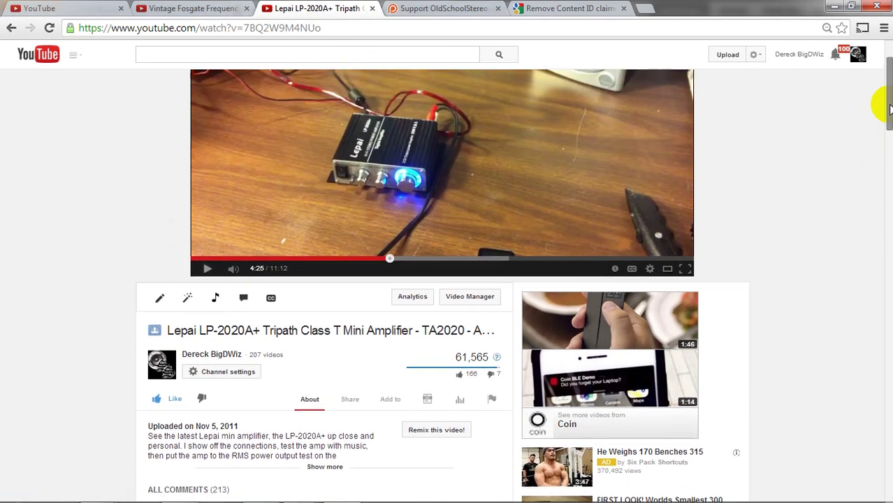
scroll(889, 108, "up", 2)
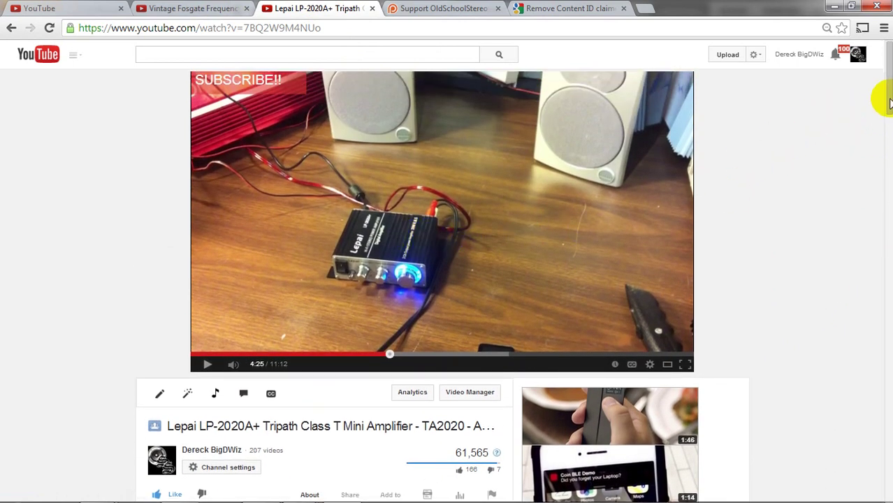
scroll(879, 87, "up", 1)
left_click(206, 370)
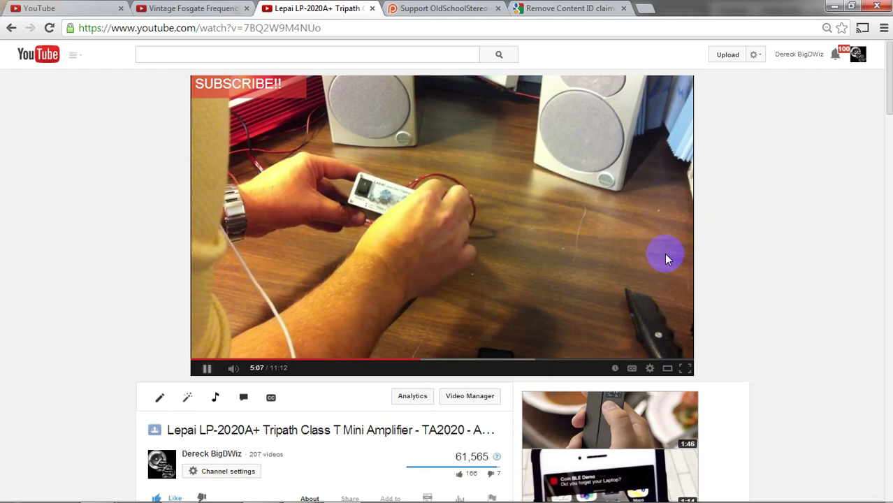
left_click(214, 372)
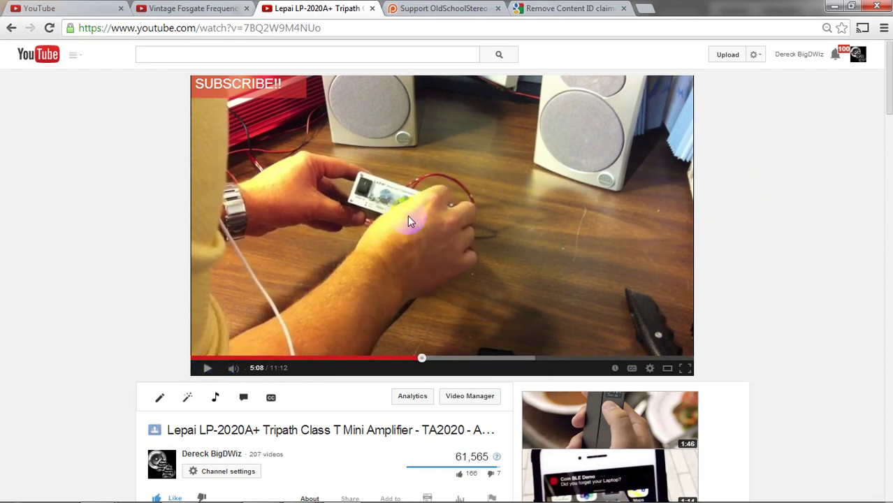
Open the Video Manager's uploads list from the Vintage Fosgate video's copyright notice page.
left_click(567, 10)
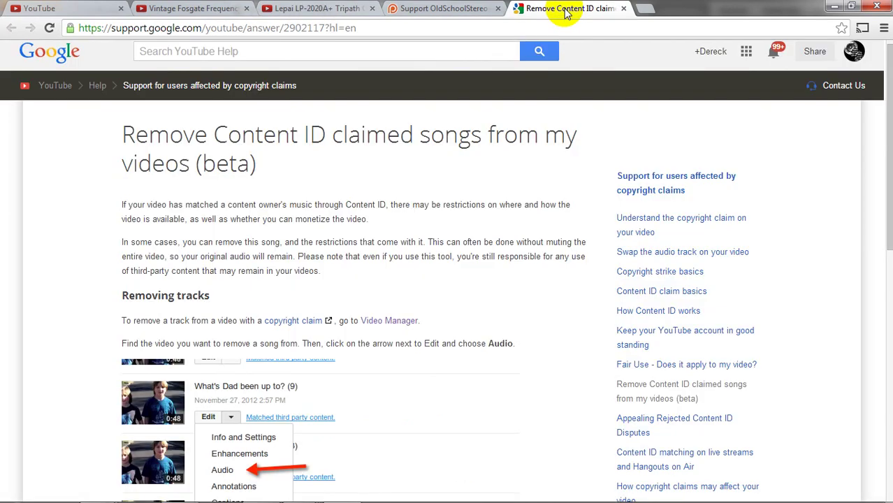
left_click(323, 10)
left_click(84, 11)
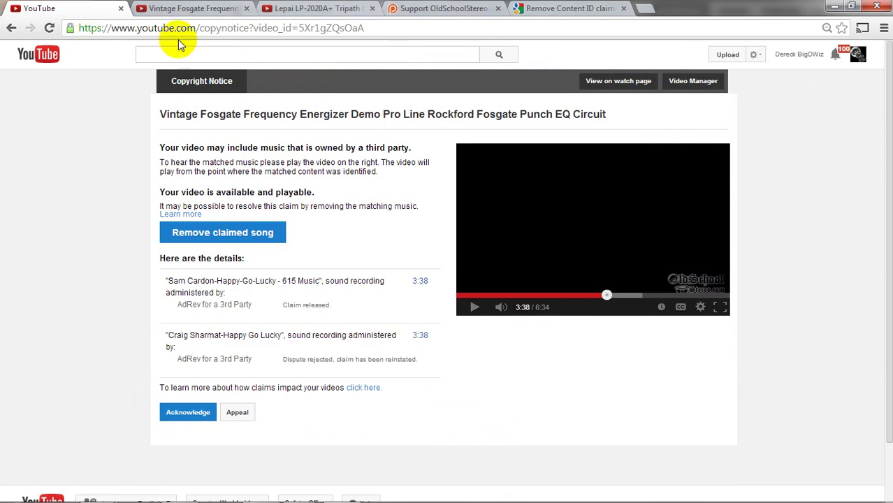
left_click(764, 59)
left_click(729, 86)
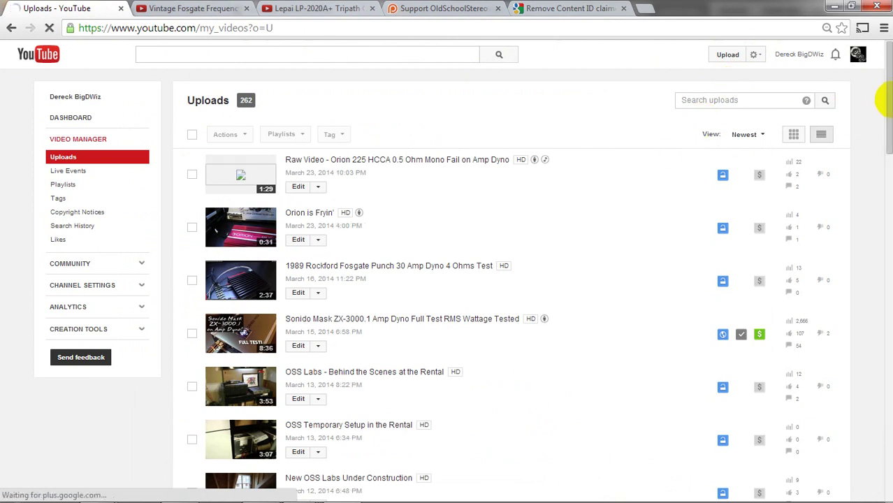
left_click_drag(889, 98, 882, 183)
Go back from the Vintage Fosgate video's watch page to its copyright notice.
left_click(183, 8)
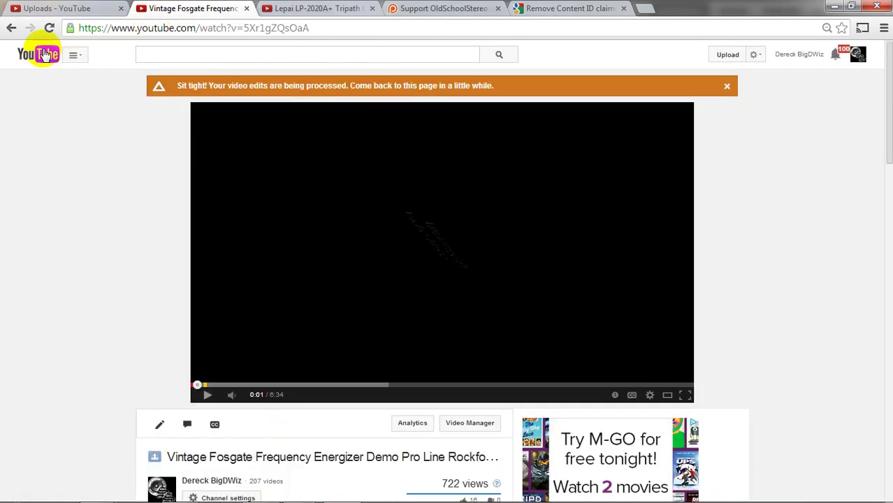
left_click(12, 29)
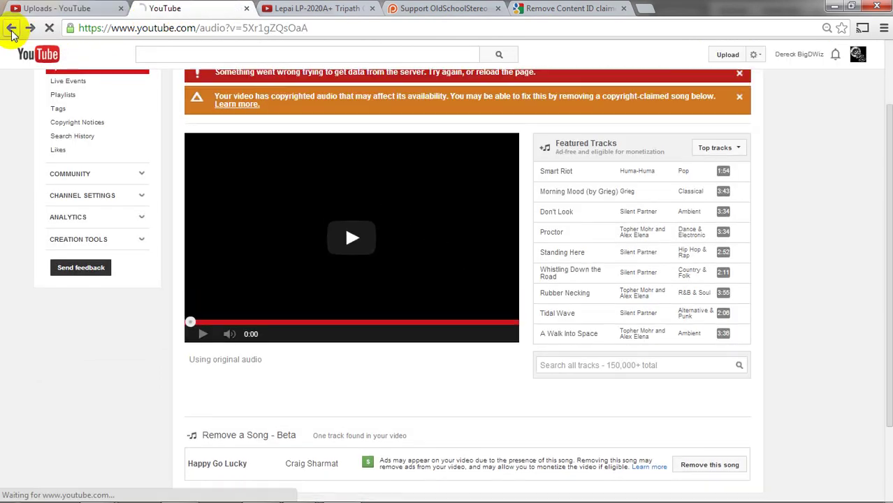
left_click(11, 31)
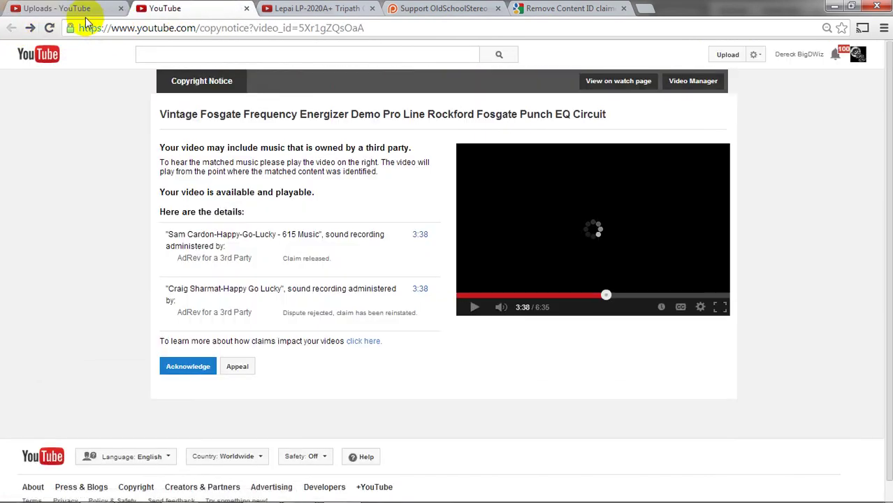
Look through pages 5, 7 and 8 of the uploads list for the Kicker iK501 iPod Dock / Boombox Teaser video.
left_click(17, 7)
scroll(562, 203, "down", 3)
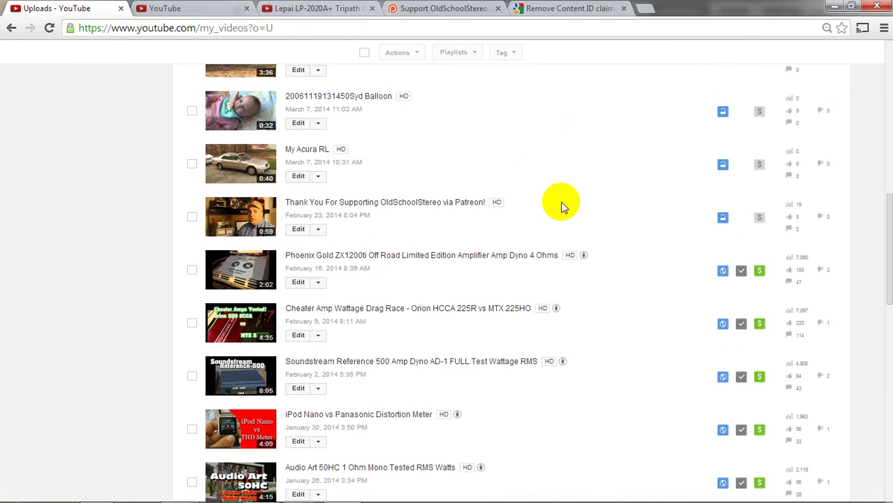
scroll(561, 202, "down", 11)
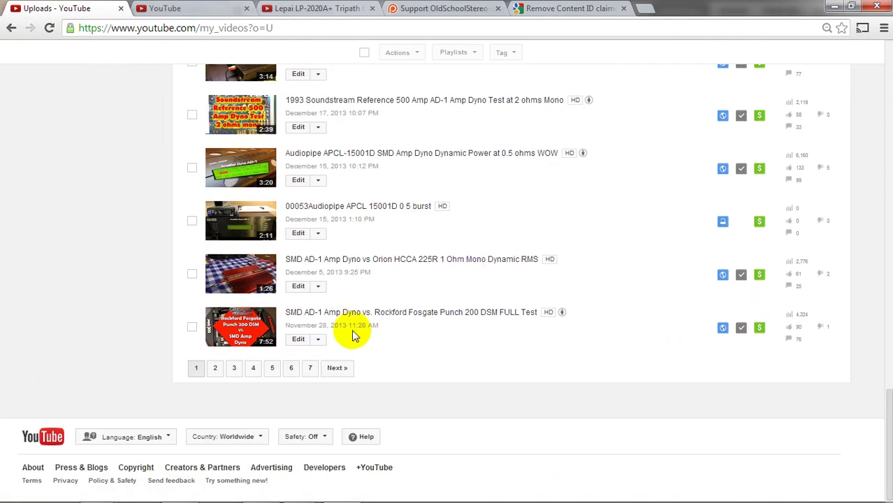
left_click(272, 369)
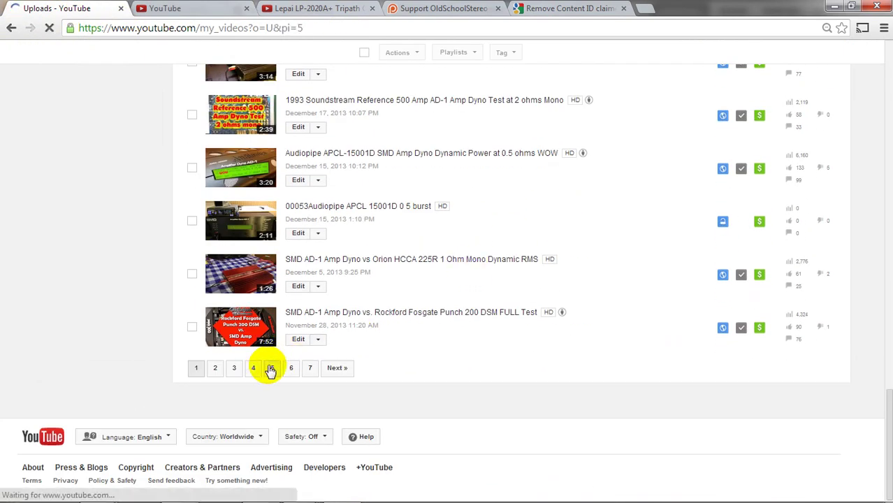
scroll(528, 280, "down", 7)
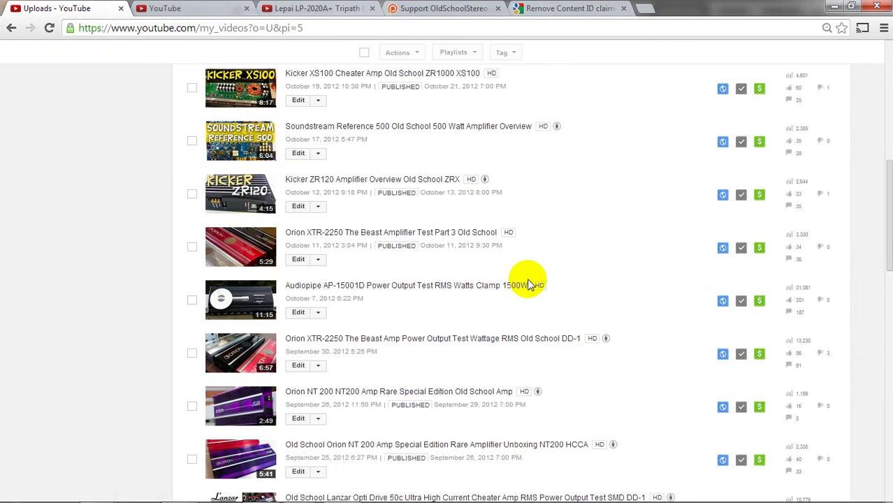
scroll(527, 278, "down", 15)
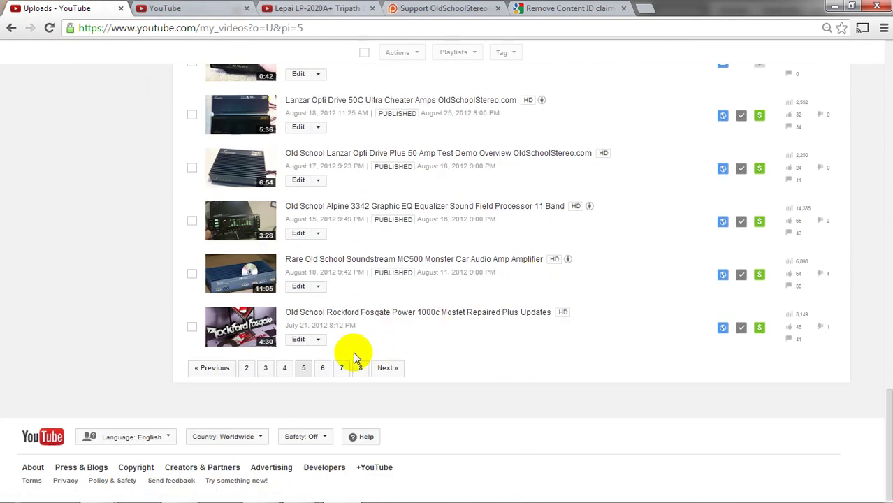
left_click(340, 369)
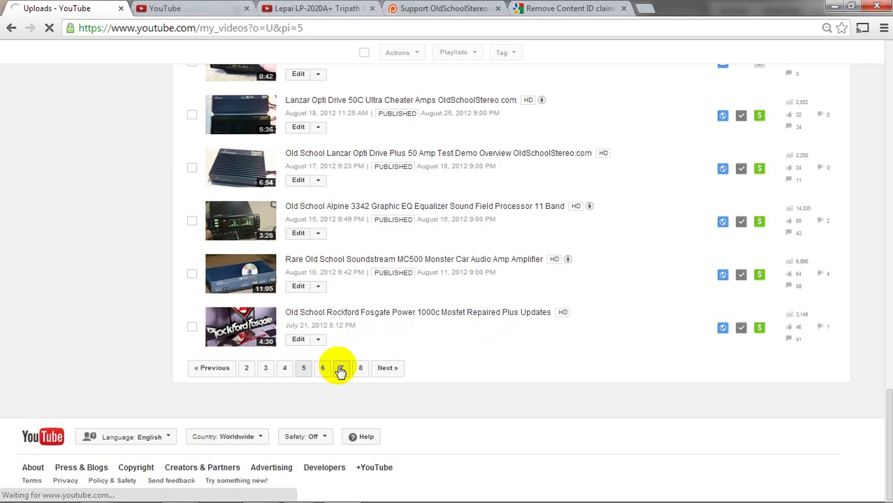
scroll(563, 274, "down", 12)
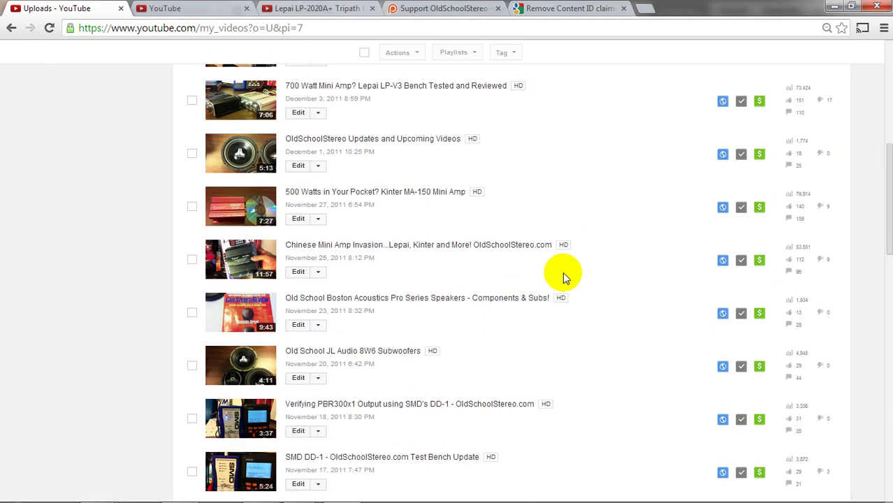
scroll(566, 276, "down", 8)
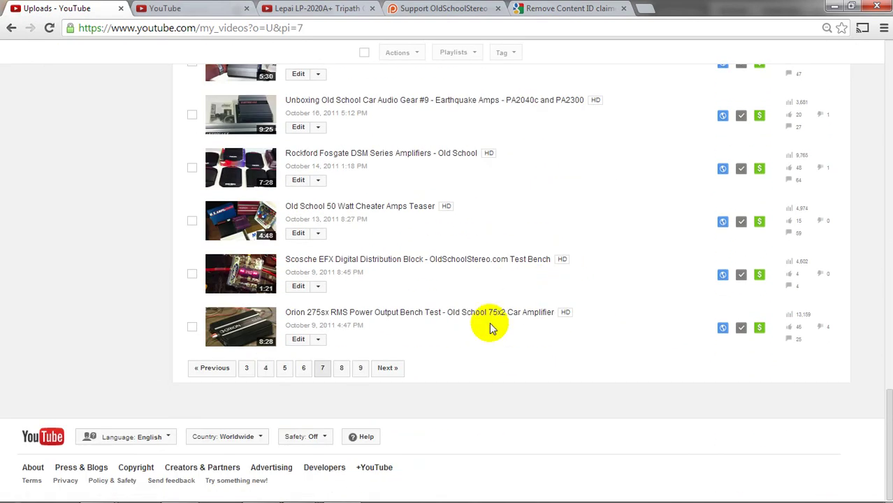
left_click(342, 371)
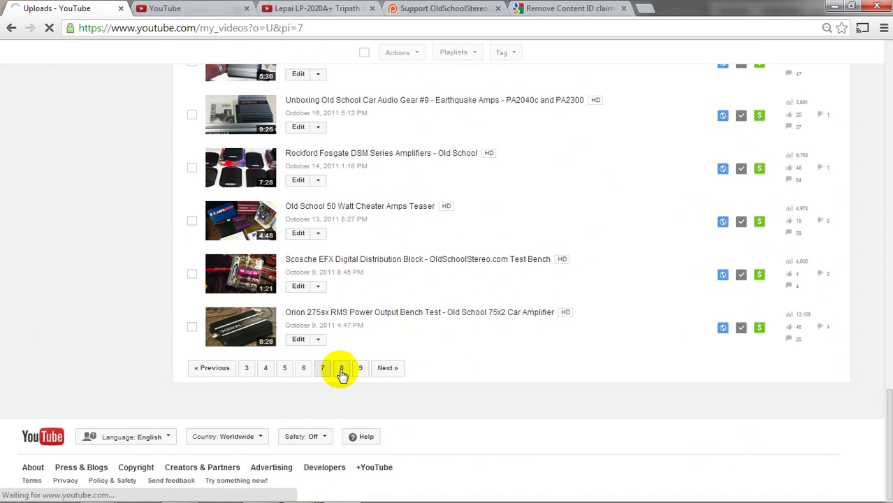
scroll(512, 277, "down", 3)
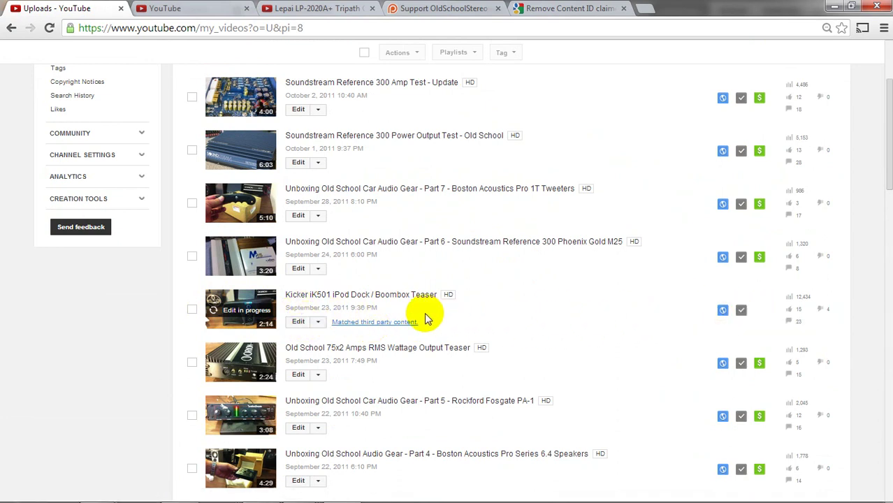
Return to the help article on removing Content ID claimed songs and review its instructions.
left_click(571, 7)
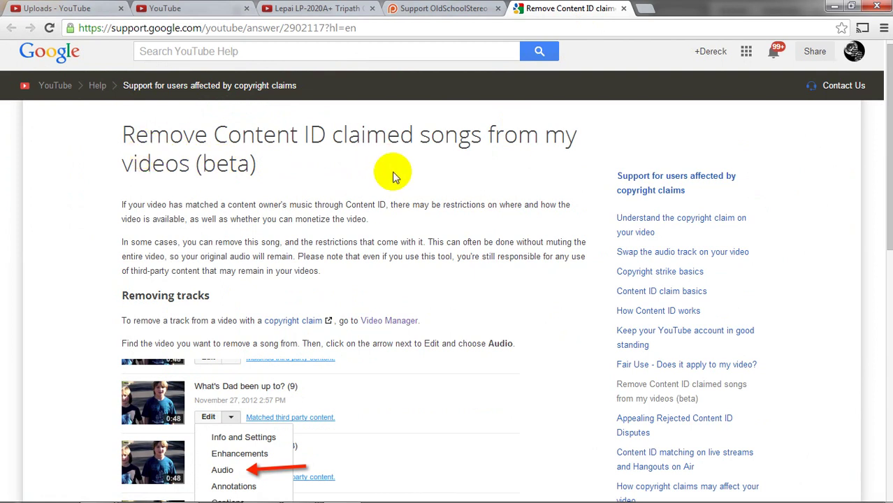
scroll(574, 287, "down", 1)
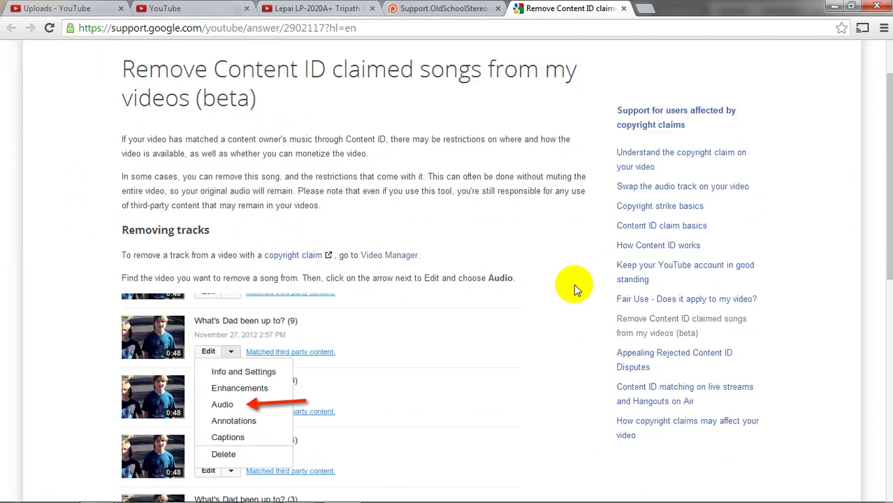
scroll(573, 284, "down", 2)
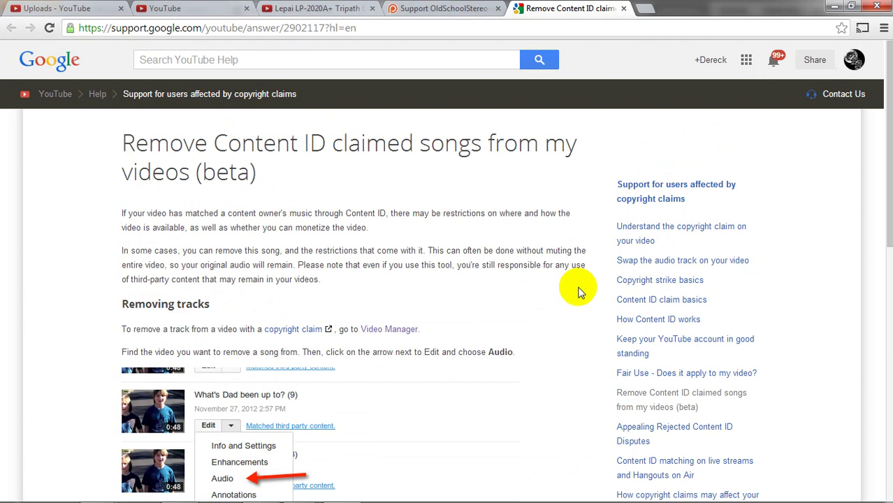
mouse_move(570, 500)
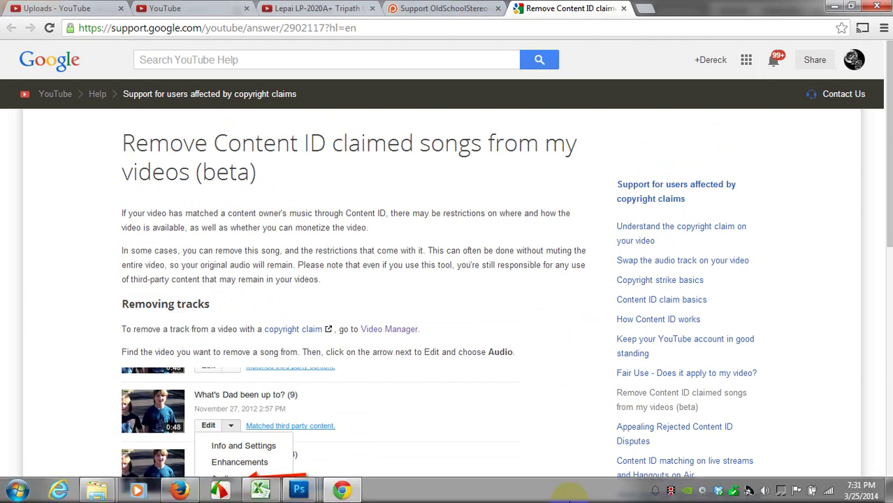